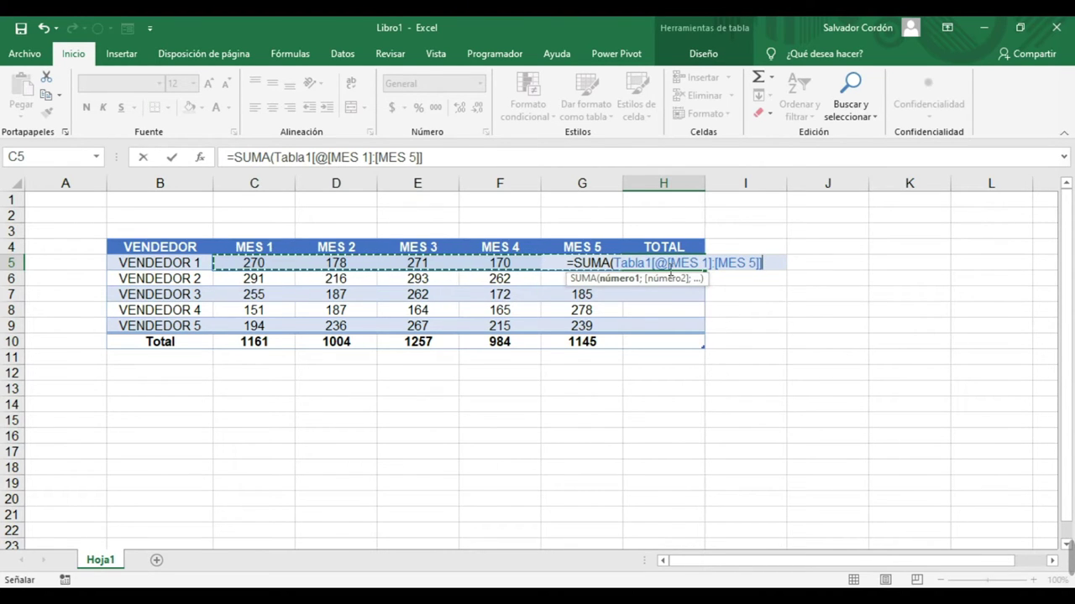
# Complete the SUMA formula in H5 adding MES 1 through MES 5, and fill the TOTAL column for all five sellers
pyautogui.press('Return')
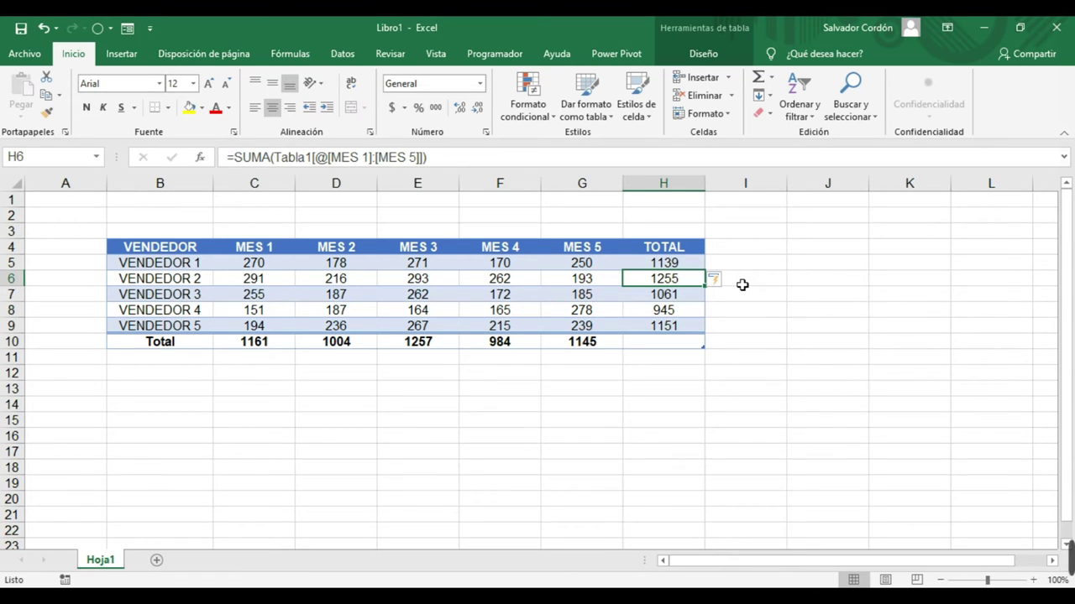
pyautogui.moveTo(660, 263); pyautogui.dragTo(661, 329)
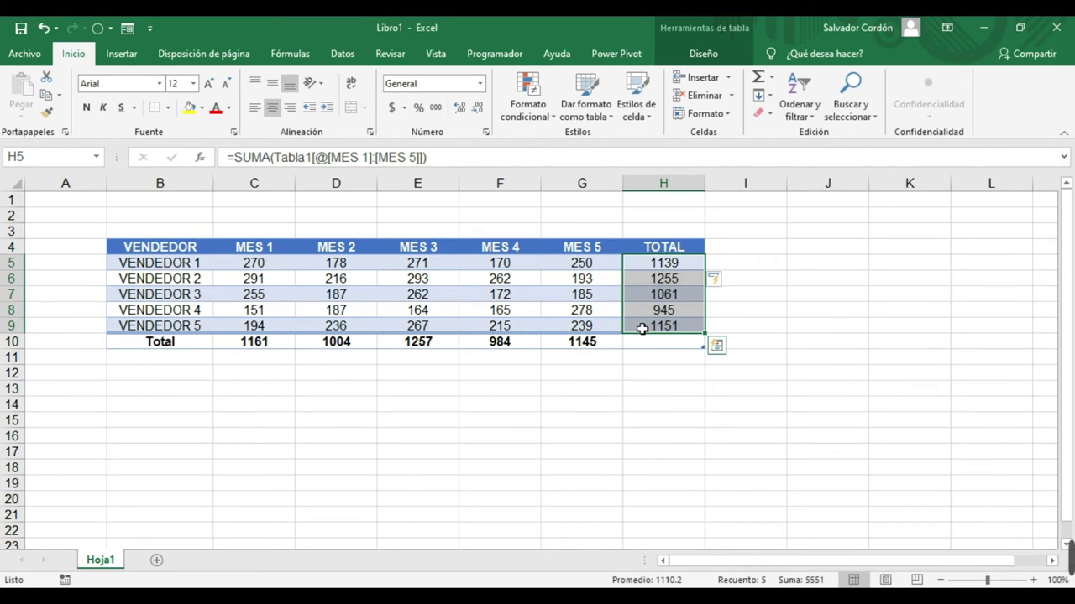
pyautogui.click(537, 261)
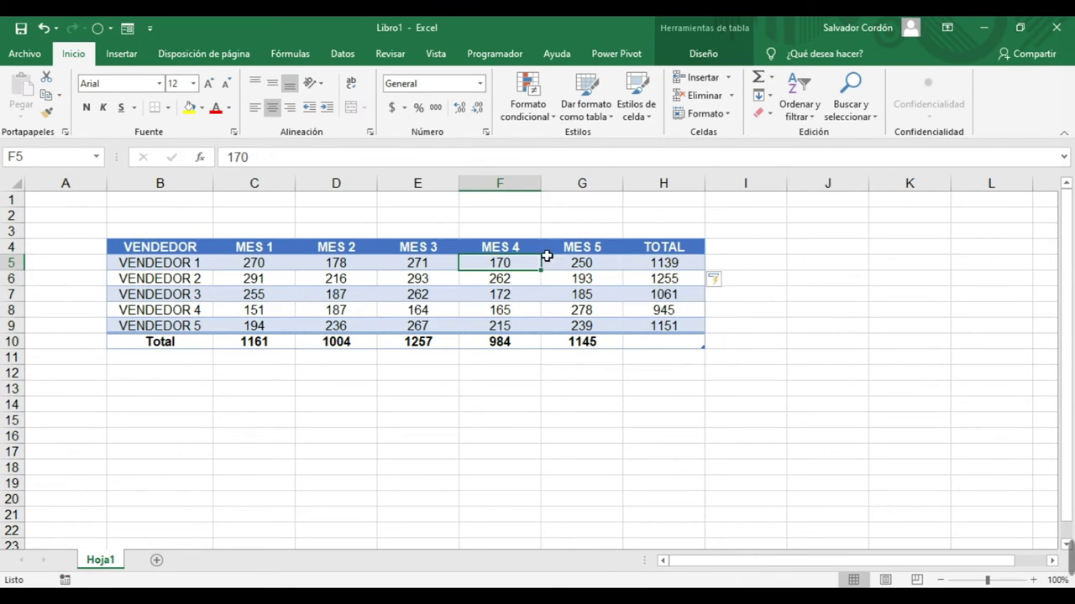
# Emphasize the first and last columns of the sales table through its style options
pyautogui.click(546, 294)
pyautogui.click(704, 55)
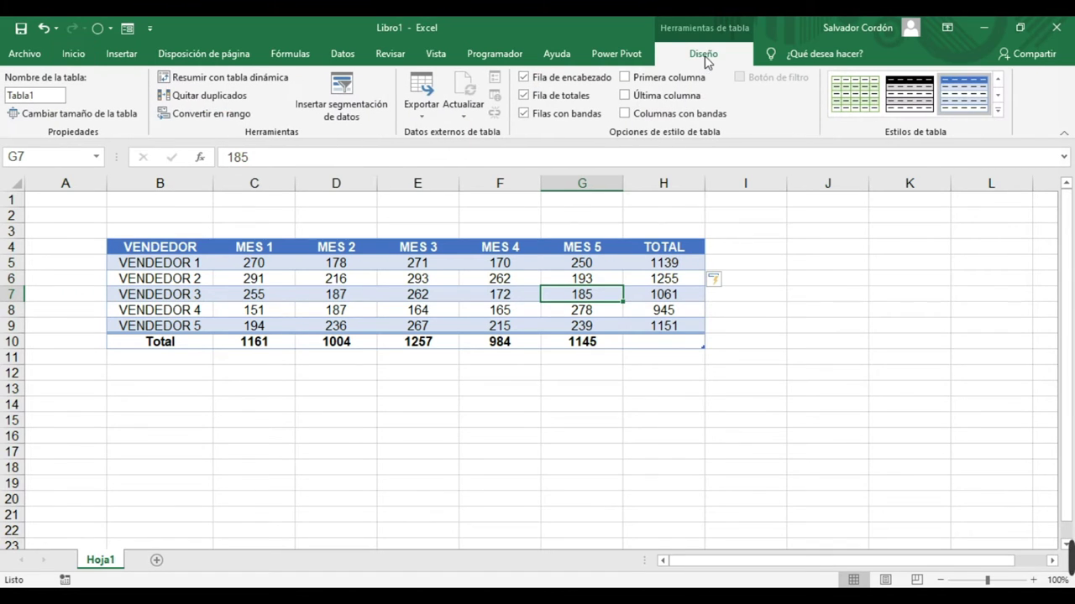
pyautogui.click(624, 78)
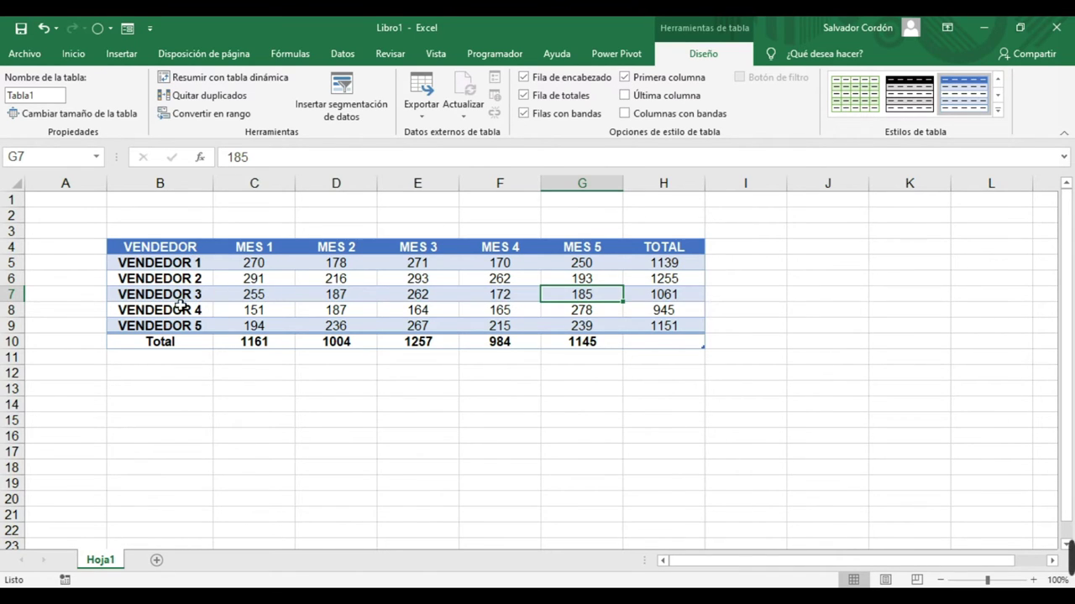
pyautogui.click(625, 95)
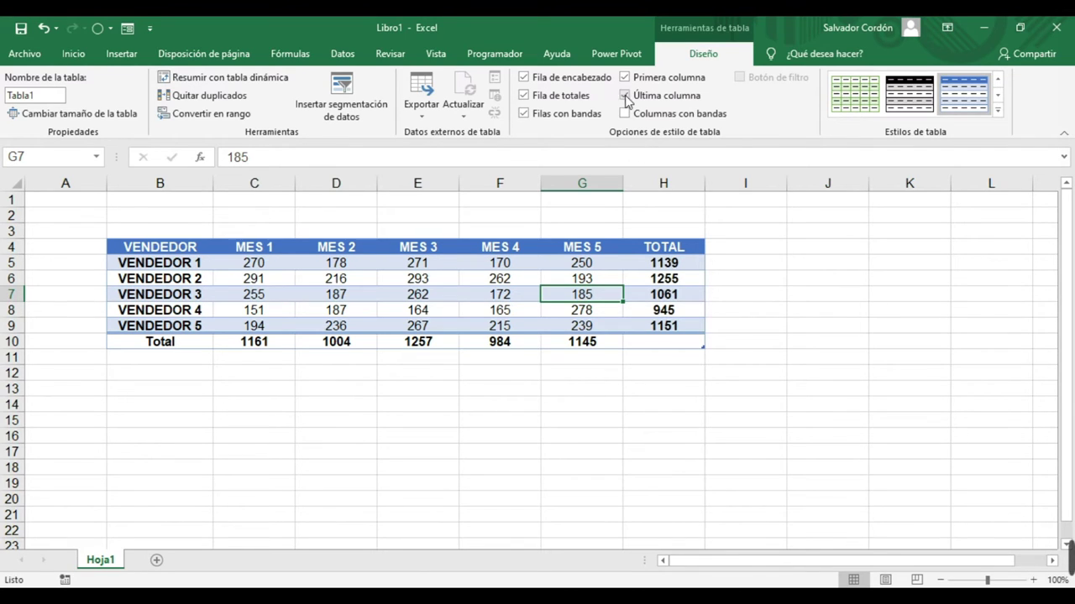
# Try banded columns on the sales table and turn them off again
pyautogui.click(624, 114)
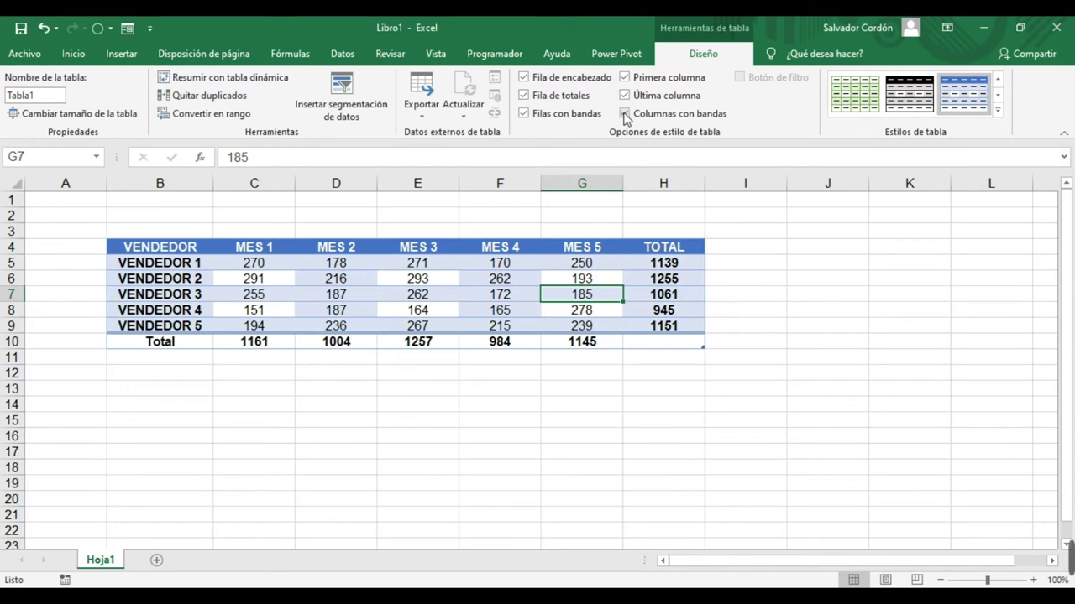
pyautogui.click(663, 299)
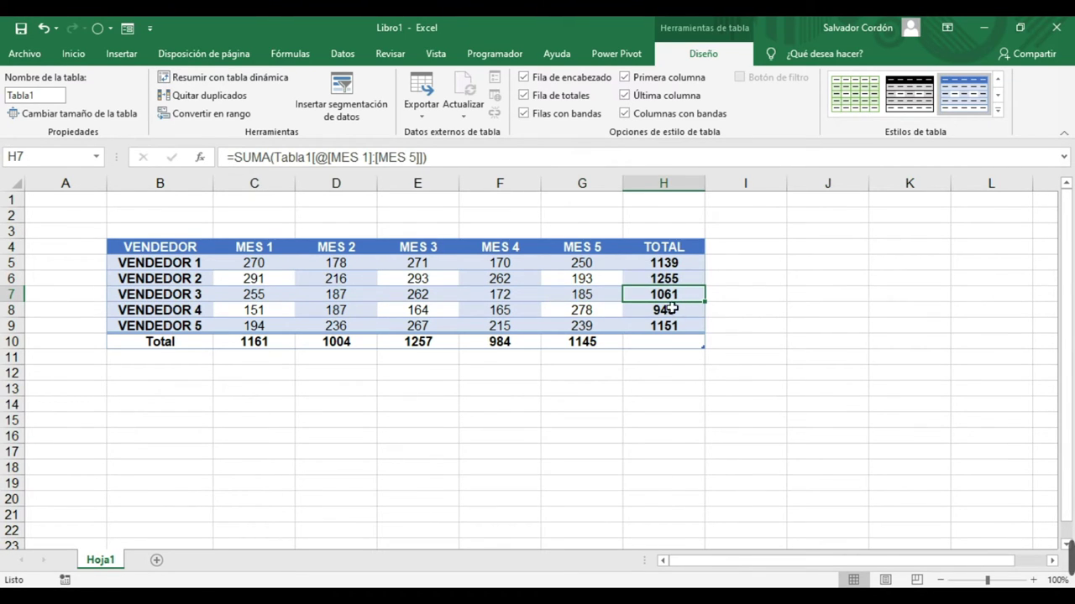
pyautogui.click(625, 113)
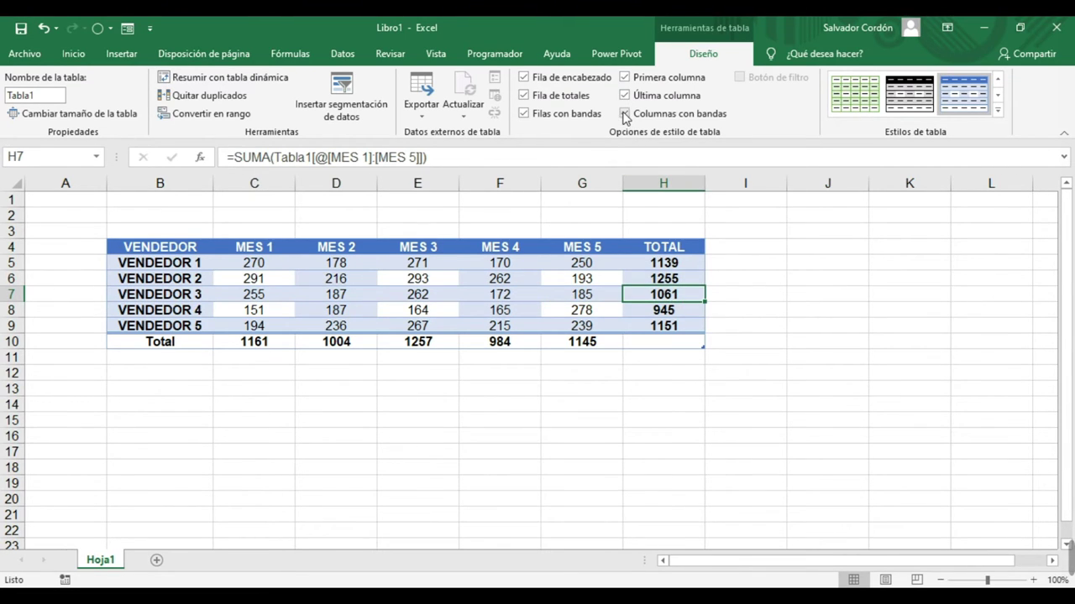
pyautogui.click(519, 292)
pyautogui.click(352, 277)
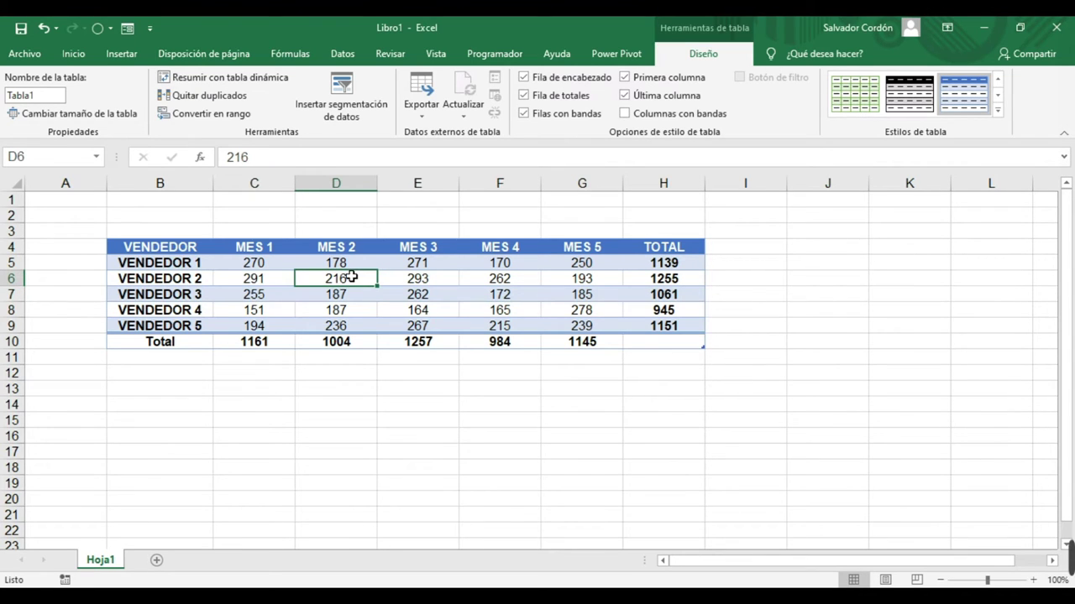
# Apply the green medium table style with solid green header, total row, first and last columns, and light green banding
pyautogui.click(997, 112)
pyautogui.scroll(-2, 890, 267)
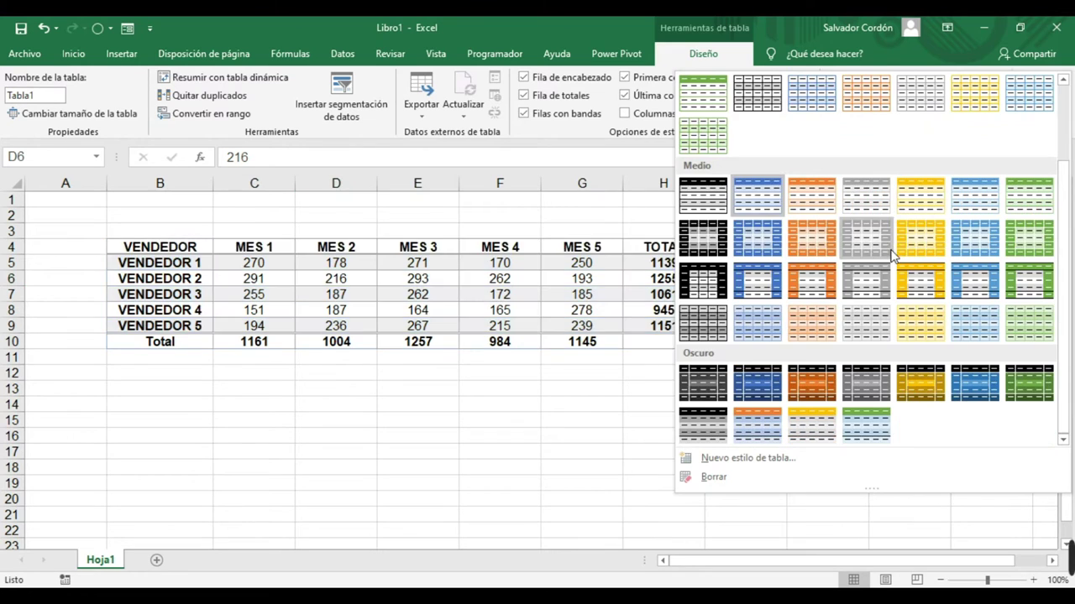
pyautogui.scroll(2, 890, 267)
pyautogui.scroll(-2, 890, 267)
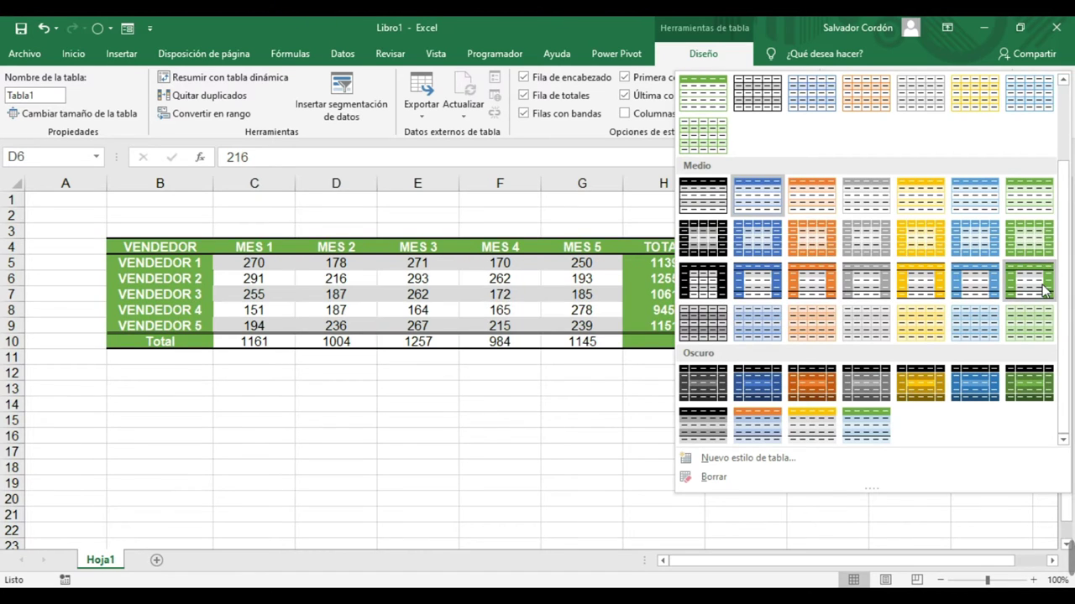
pyautogui.click(1025, 236)
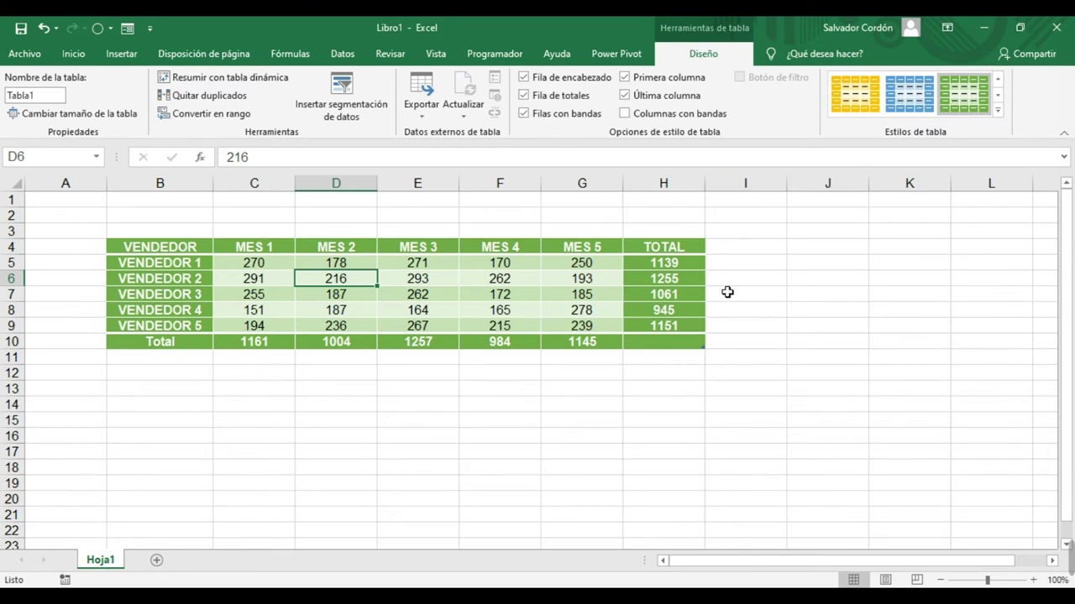
pyautogui.hotkey('ctrl', 'a')
# Examine the settings for defining a new table style, including its table elements, and leave without creating one
pyautogui.click(632, 298)
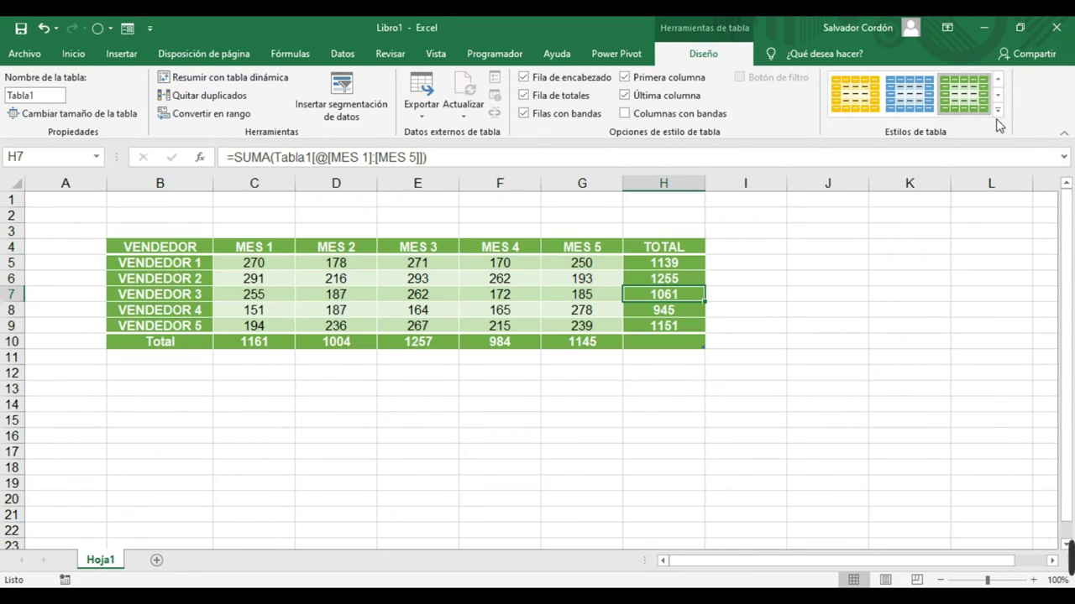
pyautogui.click(998, 110)
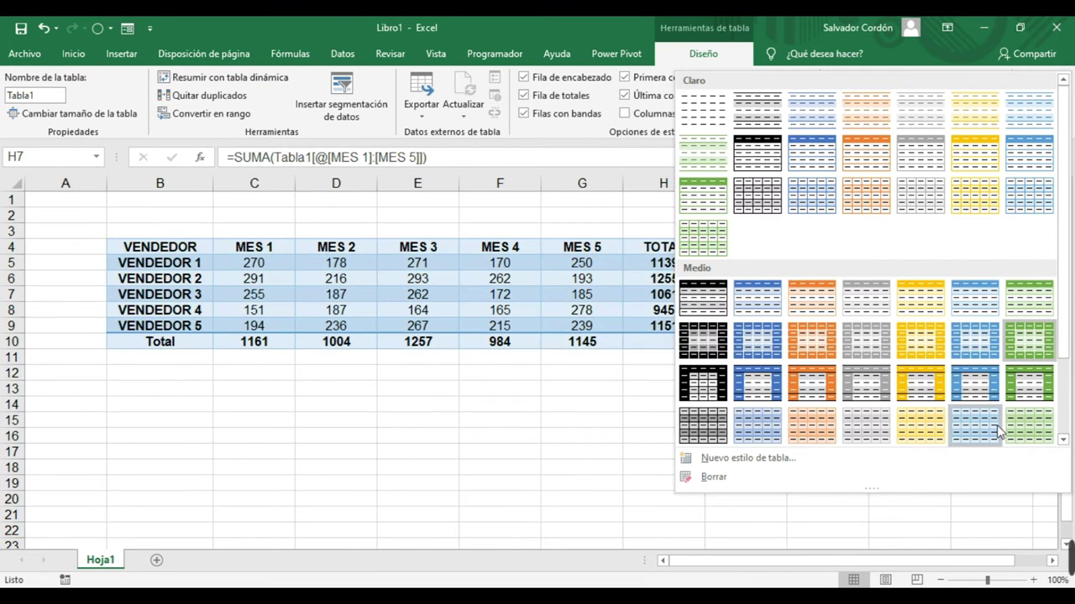
pyautogui.click(757, 463)
pyautogui.moveTo(688, 155); pyautogui.dragTo(758, 102)
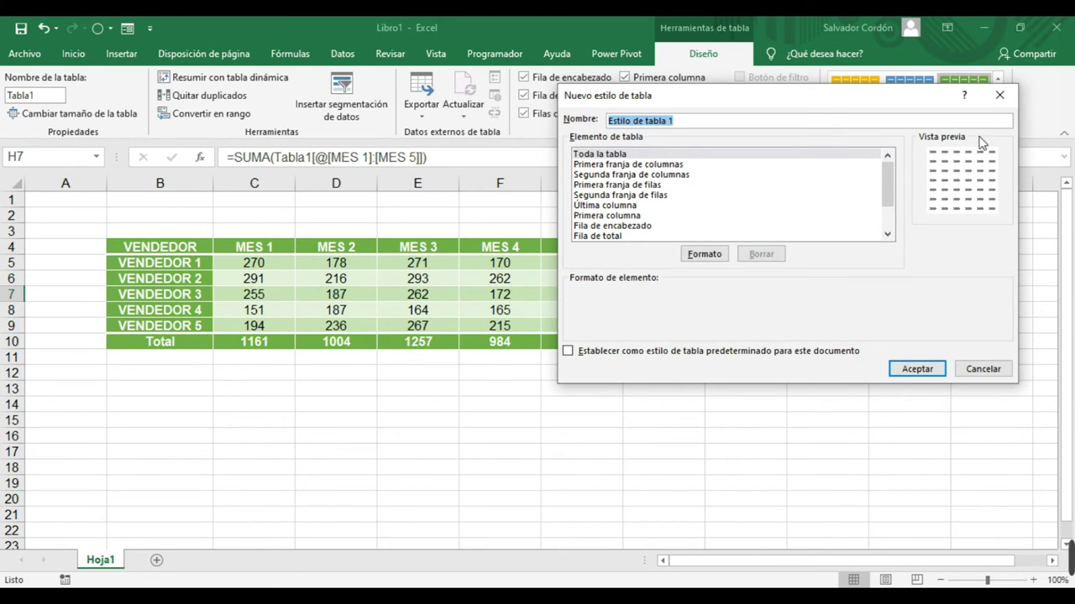
pyautogui.click(999, 95)
# Convert the green sales table into a normal range
pyautogui.click(408, 283)
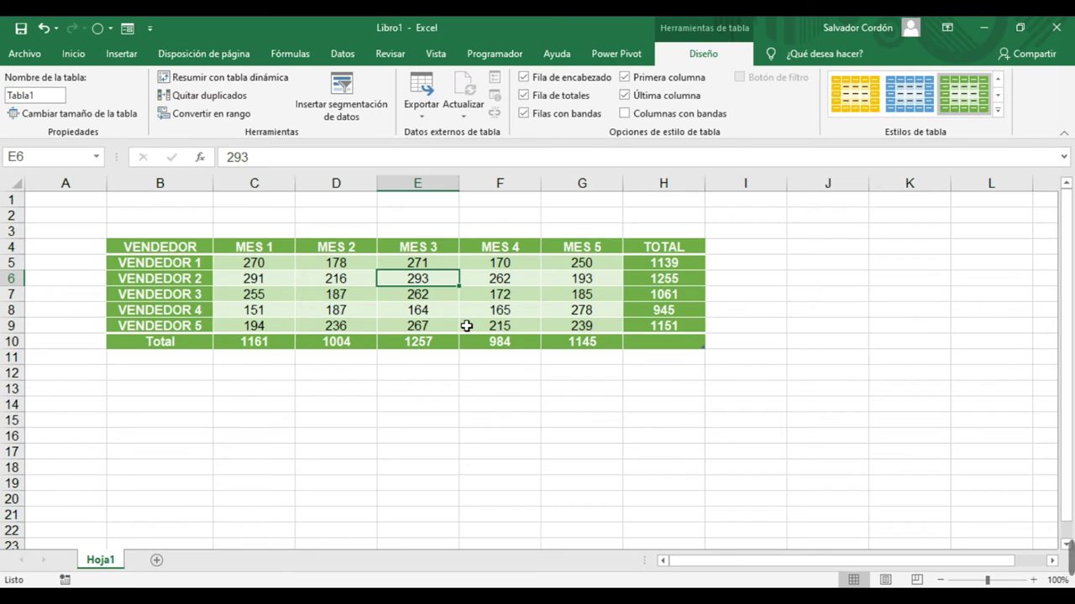
pyautogui.click(208, 116)
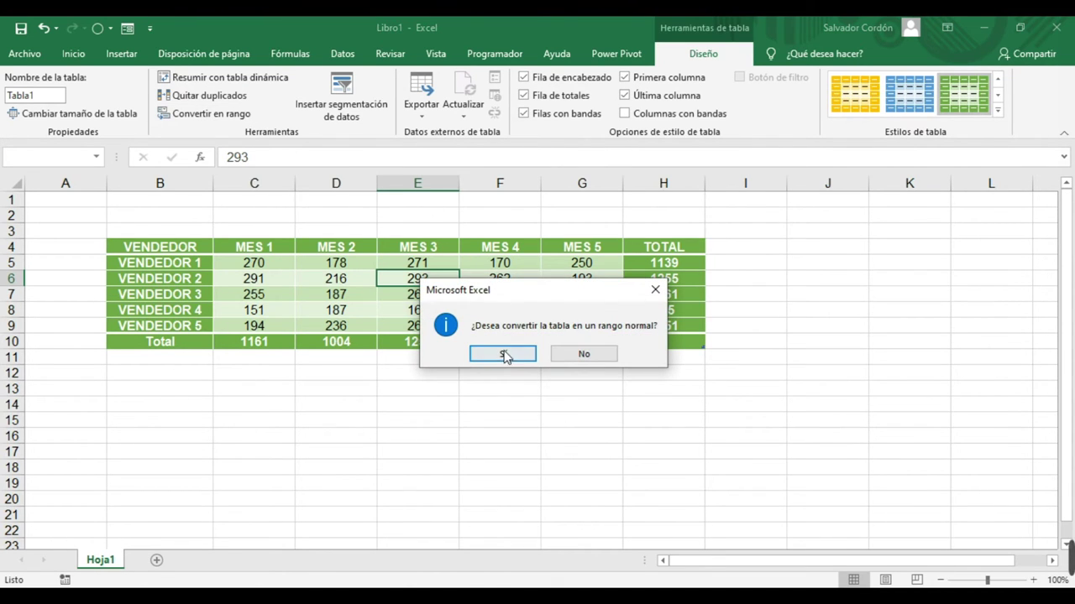
pyautogui.click(503, 354)
pyautogui.click(406, 294)
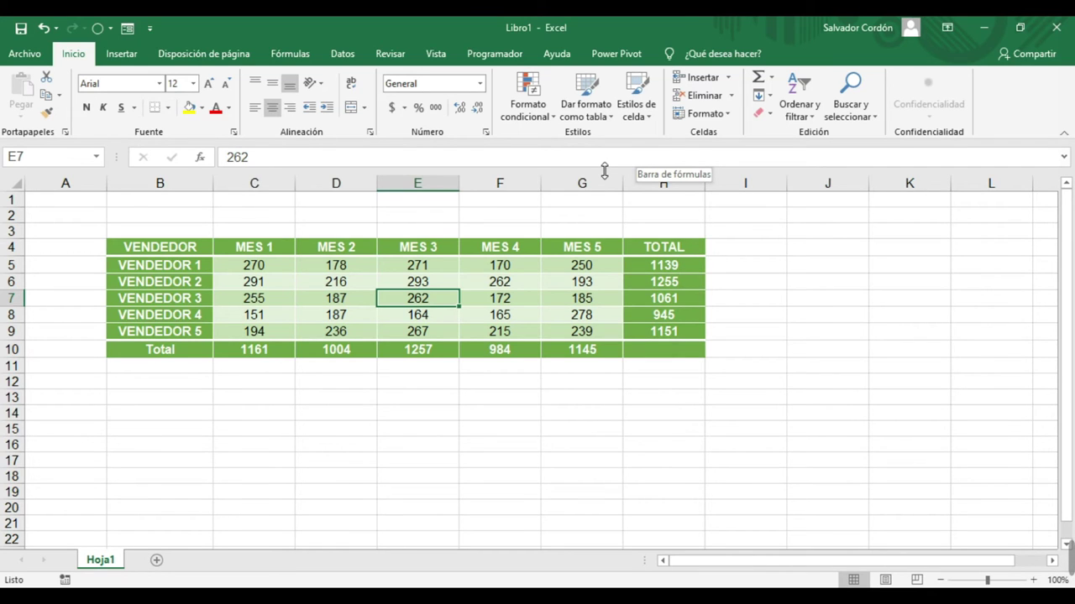
# Clear all formats from the range B4:H10 while keeping its contents
pyautogui.moveTo(187, 249); pyautogui.dragTo(658, 349)
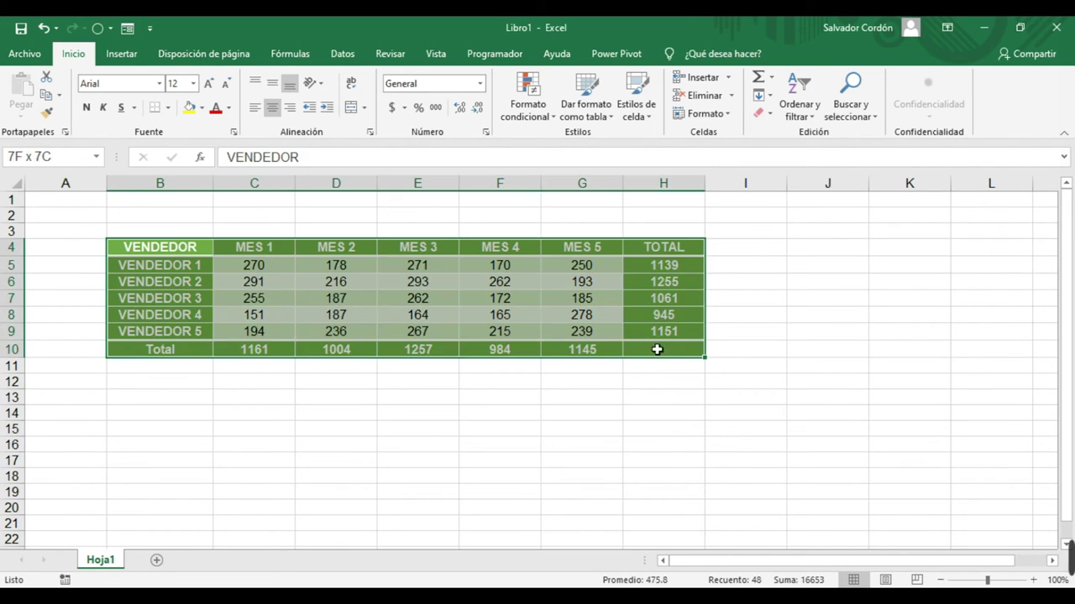
pyautogui.click(580, 349)
pyautogui.click(425, 349)
pyautogui.click(342, 347)
pyautogui.click(159, 349)
pyautogui.moveTo(175, 245); pyautogui.dragTo(693, 349)
pyautogui.click(770, 114)
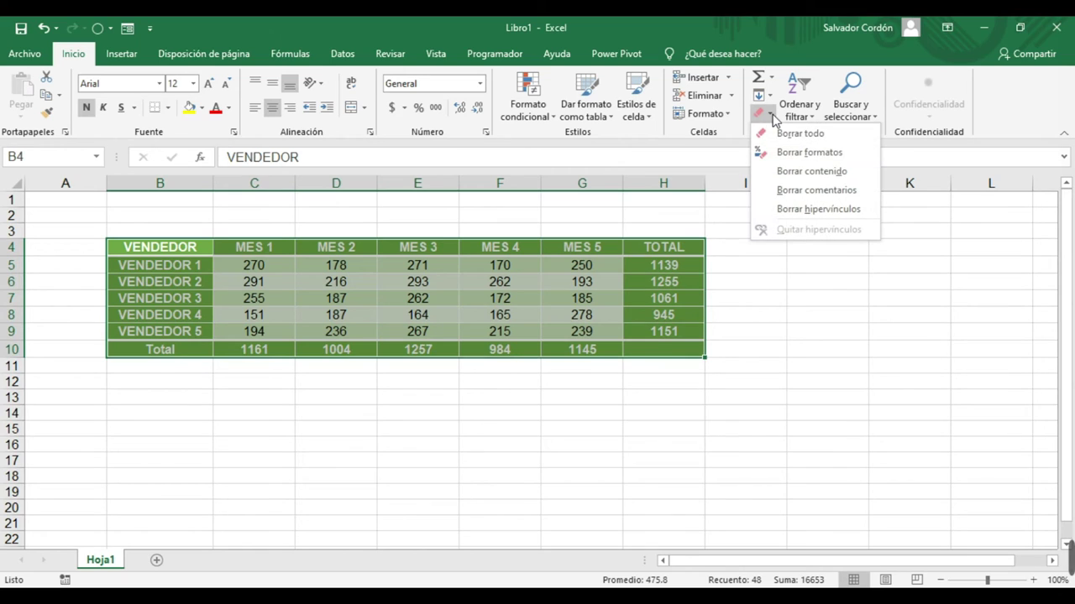
pyautogui.click(790, 154)
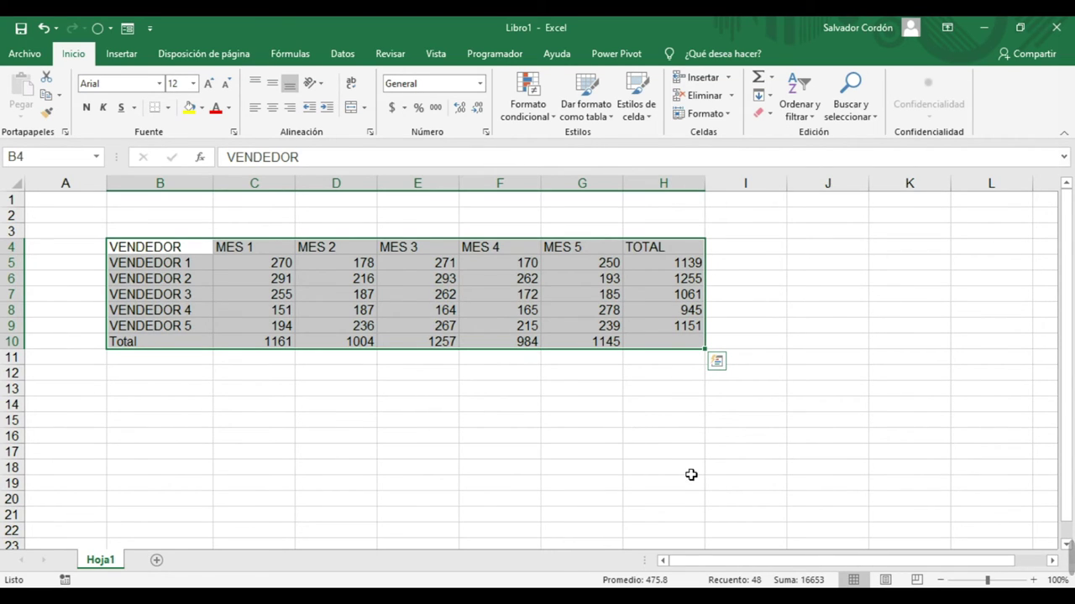
# Create a table with headers from the data range B4:H10
pyautogui.click(432, 281)
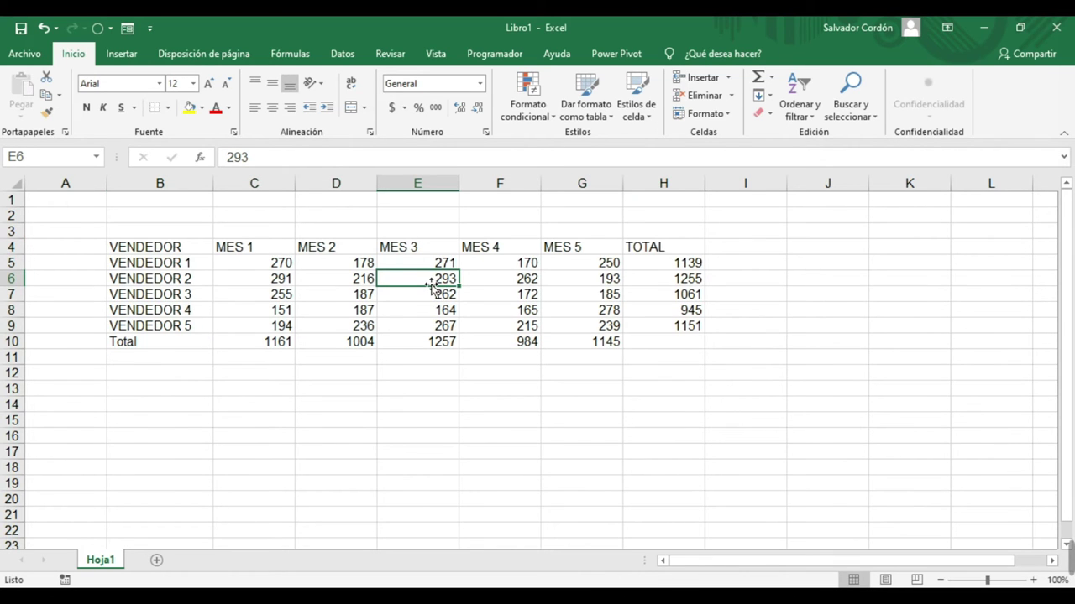
pyautogui.click(122, 55)
pyautogui.click(137, 94)
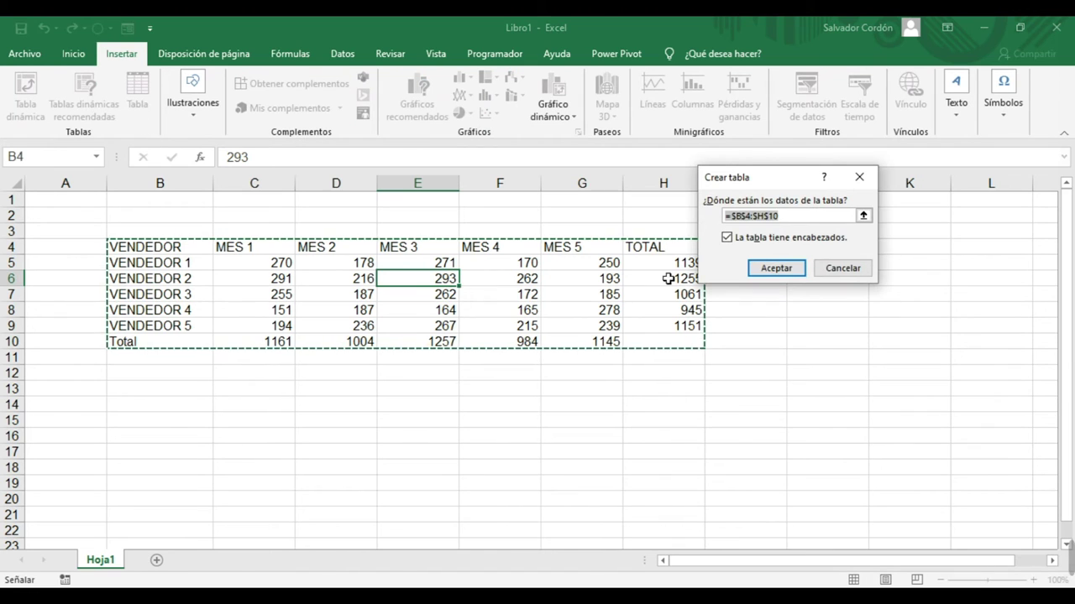
pyautogui.click(759, 269)
# Insert two blank rows in the table directly above the VENDEDOR 5 row
pyautogui.click(251, 309)
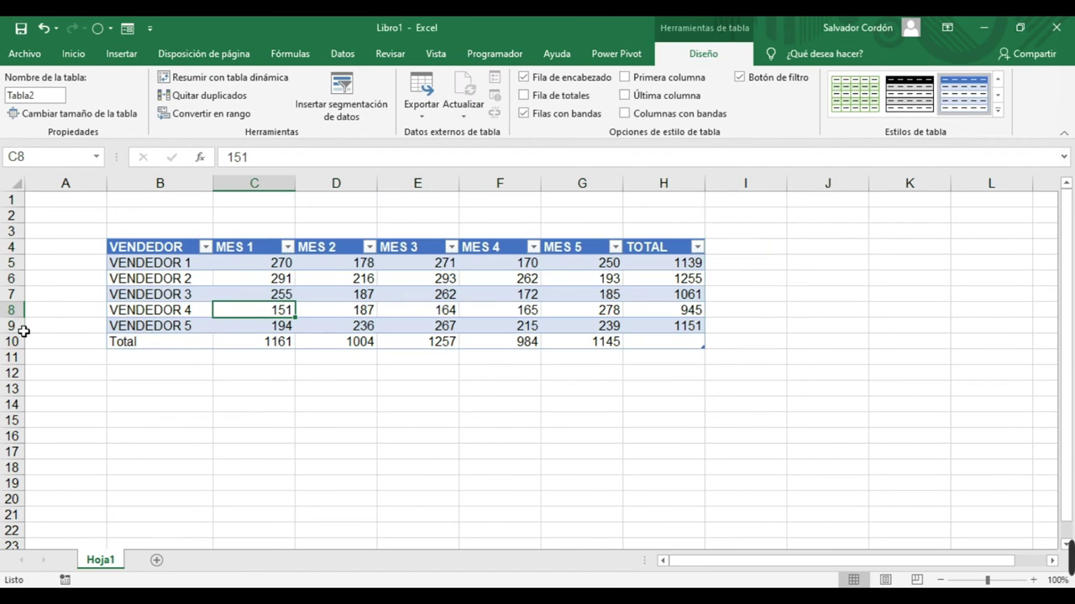
pyautogui.click(8, 327)
pyautogui.hotkey('ctrl', '+')
pyautogui.hotkey('ctrl', '+')
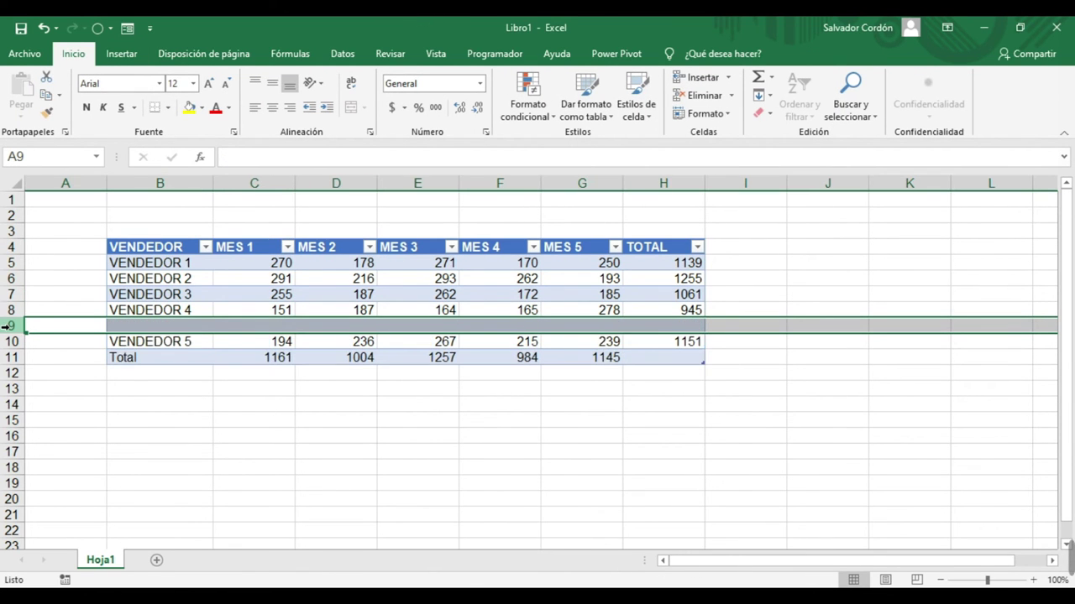
# Copy the seller labels VENDEDOR 4 and VENDEDOR 2 into the blank rows, in cells B9 and B10
pyautogui.click(148, 310)
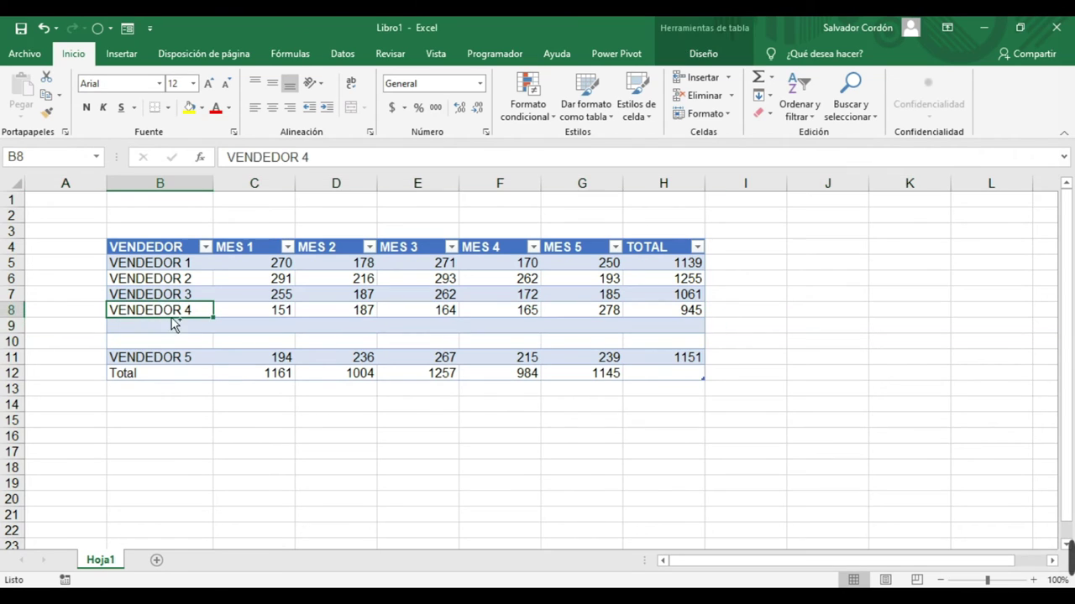
pyautogui.hotkey('ctrl', 'c')
pyautogui.click(183, 327)
pyautogui.hotkey('ctrl', 'v')
pyautogui.click(179, 280)
pyautogui.hotkey('ctrl', 'c')
pyautogui.click(189, 341)
pyautogui.hotkey('ctrl', 'v')
# Copy the MES 1 to MES 5 values of VENDEDOR 4 into row 9 and those of VENDEDOR 2 into row 10
pyautogui.click(301, 313)
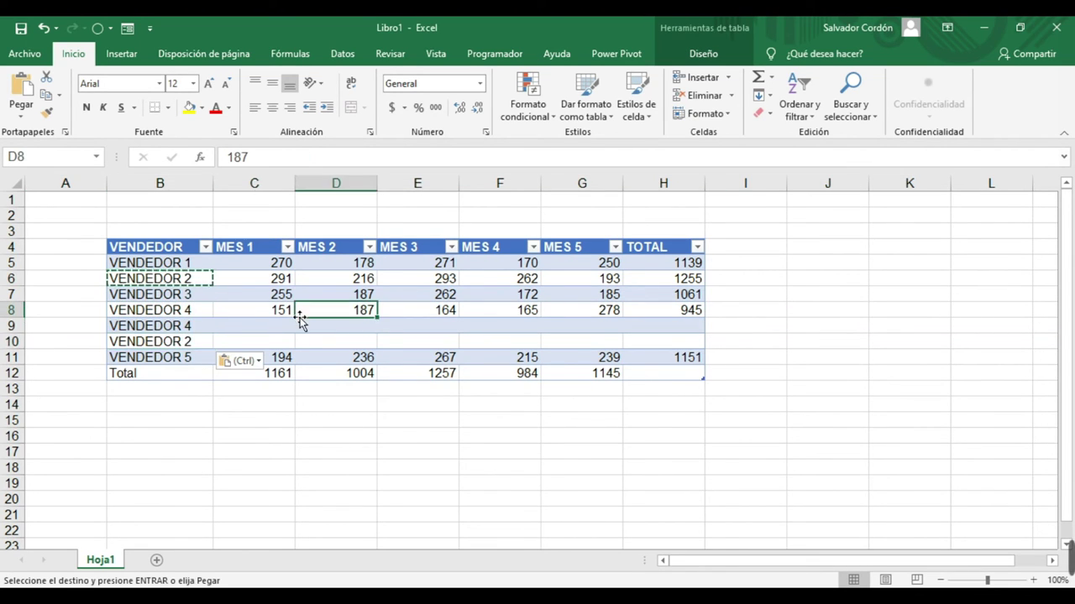
pyautogui.moveTo(277, 309); pyautogui.dragTo(612, 308)
pyautogui.hotkey('ctrl', 'c')
pyautogui.hotkey('ctrl', 'q')
pyautogui.click(272, 332)
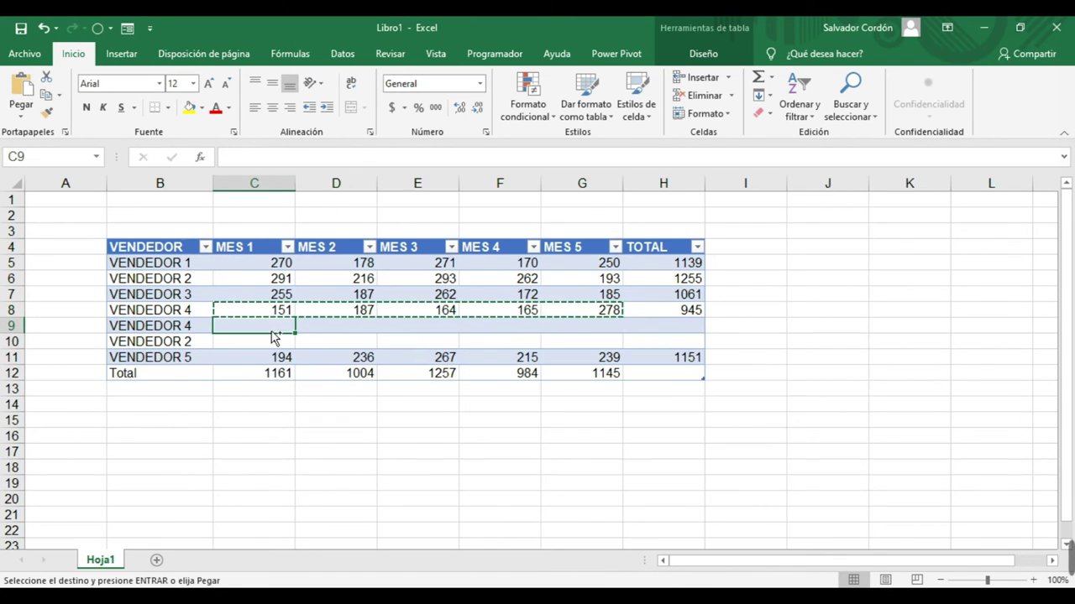
pyautogui.hotkey('ctrl', 'v')
pyautogui.moveTo(277, 279); pyautogui.dragTo(584, 282)
pyautogui.hotkey('ctrl', 'c')
pyautogui.click(260, 344)
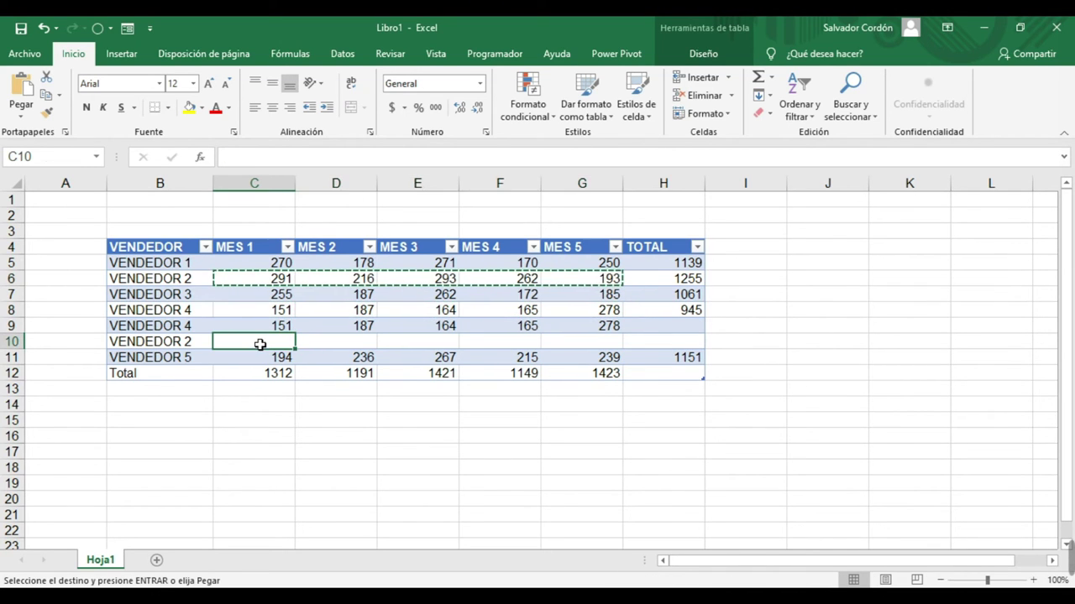
pyautogui.hotkey('ctrl', 'v')
# Fill the TOTAL formula from H5 down through H11
pyautogui.click(716, 302)
pyautogui.click(665, 263)
pyautogui.moveTo(706, 271); pyautogui.dragTo(705, 363)
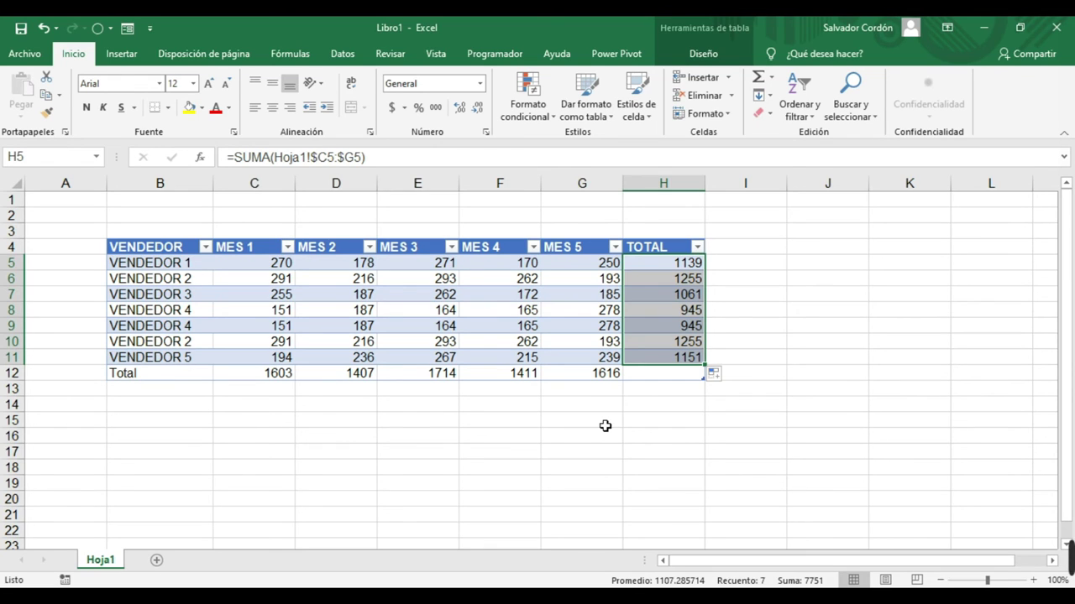
pyautogui.click(196, 299)
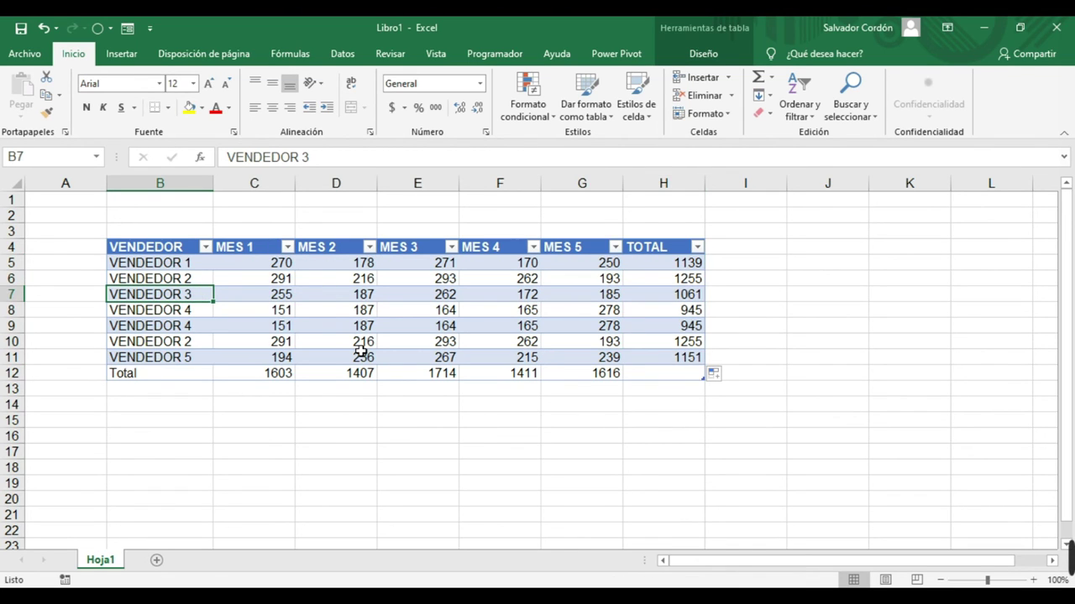
pyautogui.moveTo(198, 310); pyautogui.dragTo(682, 317)
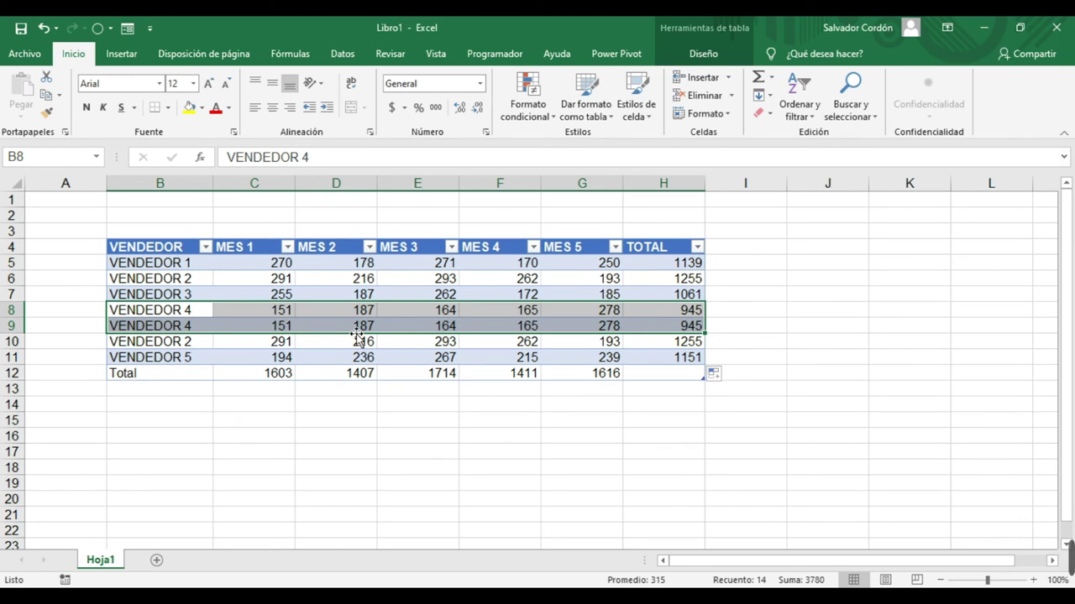
# Set up Remove Duplicates for the sales table to compare only the VENDEDOR column, excluding MES 1 to MES 5 and TOTAL
pyautogui.click(305, 292)
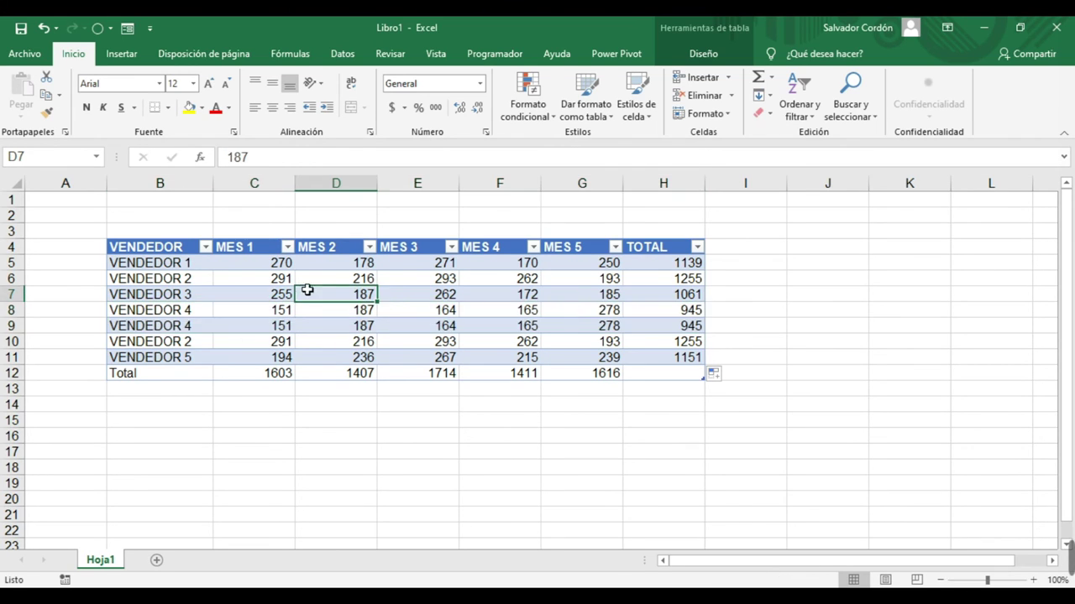
pyautogui.click(706, 55)
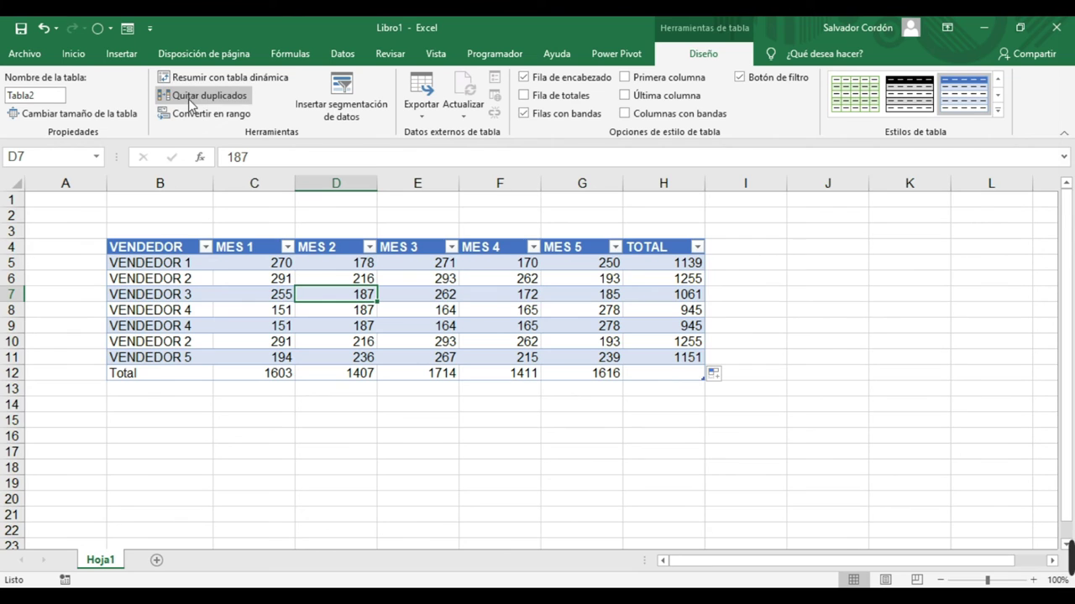
pyautogui.click(225, 99)
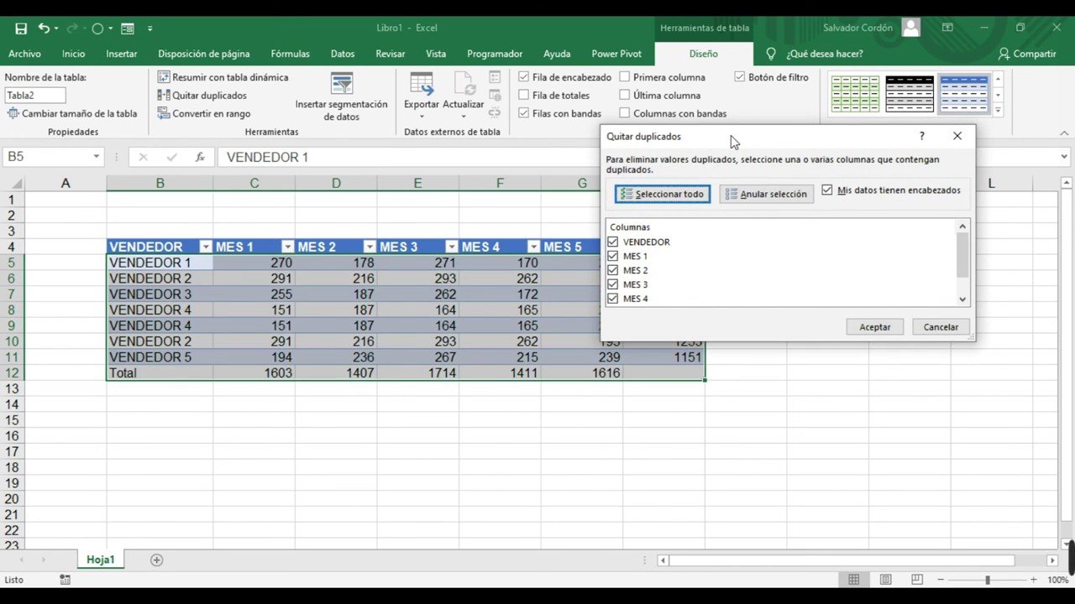
pyautogui.moveTo(732, 135); pyautogui.dragTo(672, 283)
pyautogui.click(553, 403)
pyautogui.click(554, 418)
pyautogui.click(552, 432)
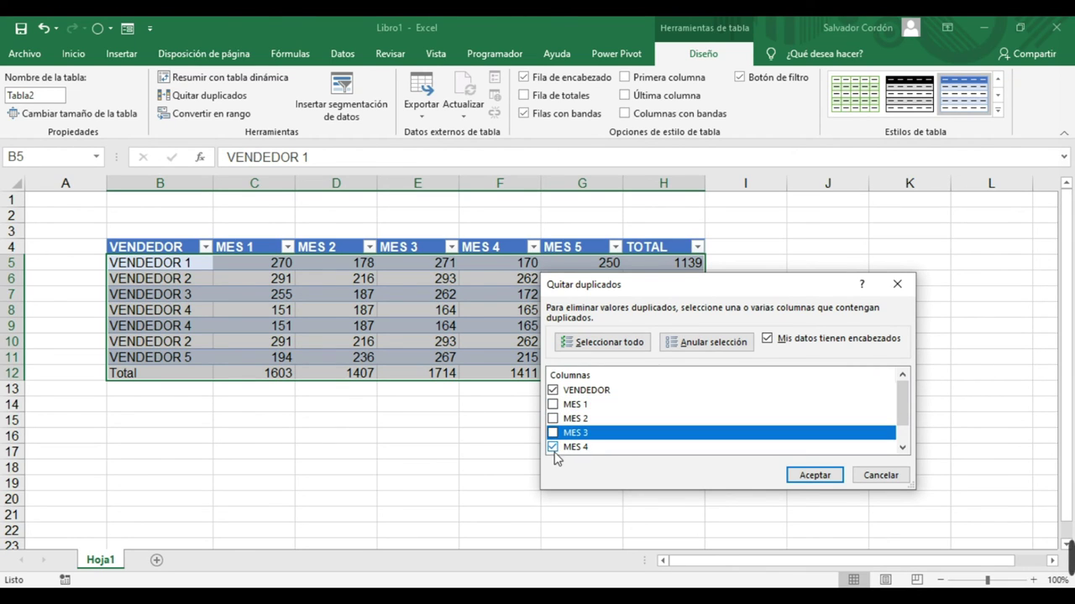
pyautogui.click(553, 447)
pyautogui.scroll(-1, 904, 407)
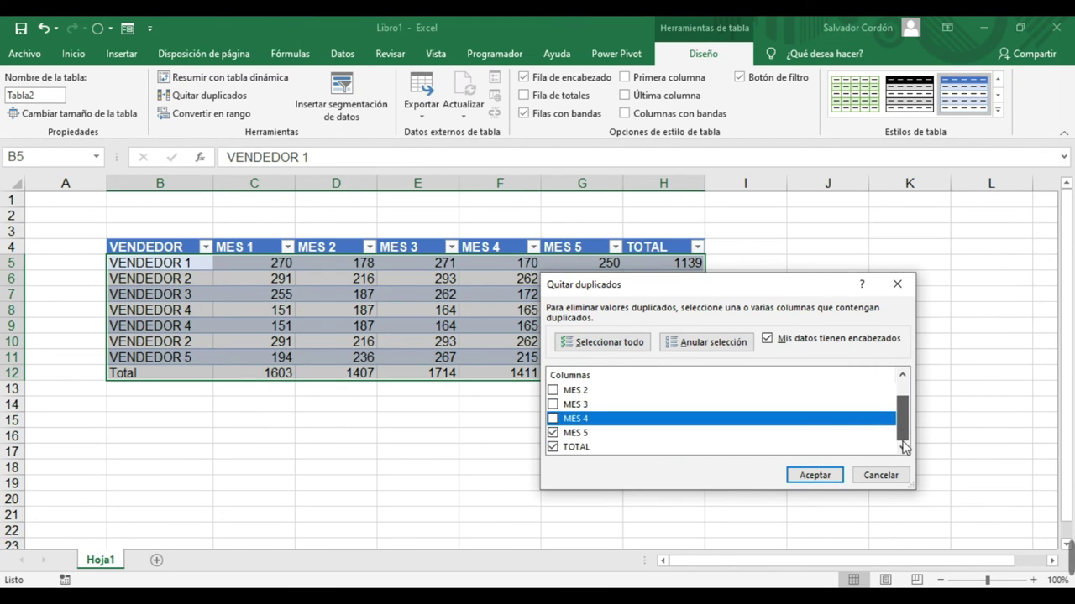
pyautogui.click(552, 432)
pyautogui.click(553, 447)
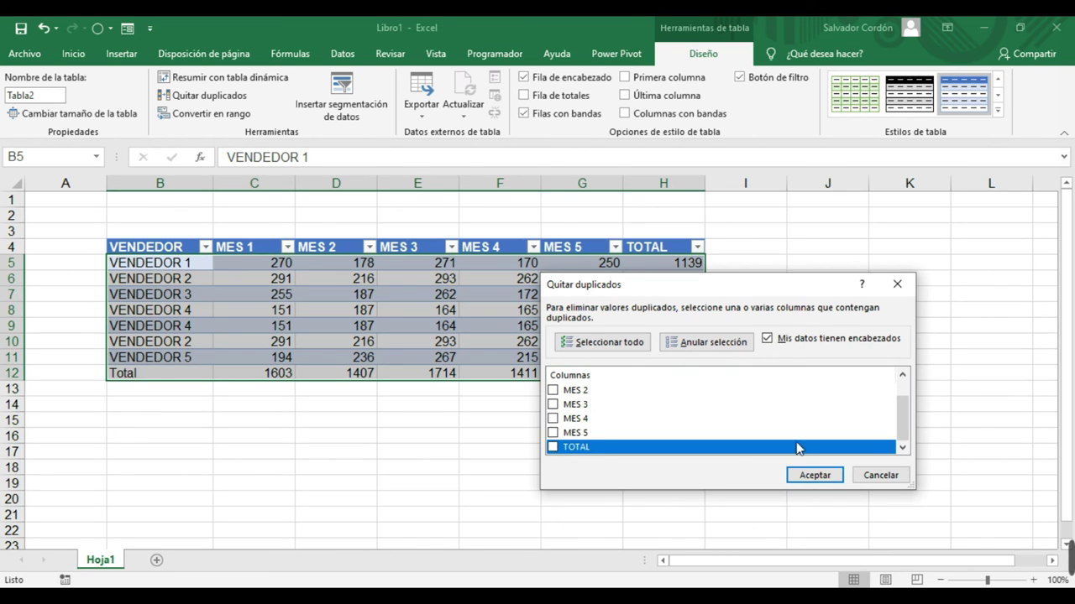
pyautogui.moveTo(898, 426); pyautogui.dragTo(912, 370)
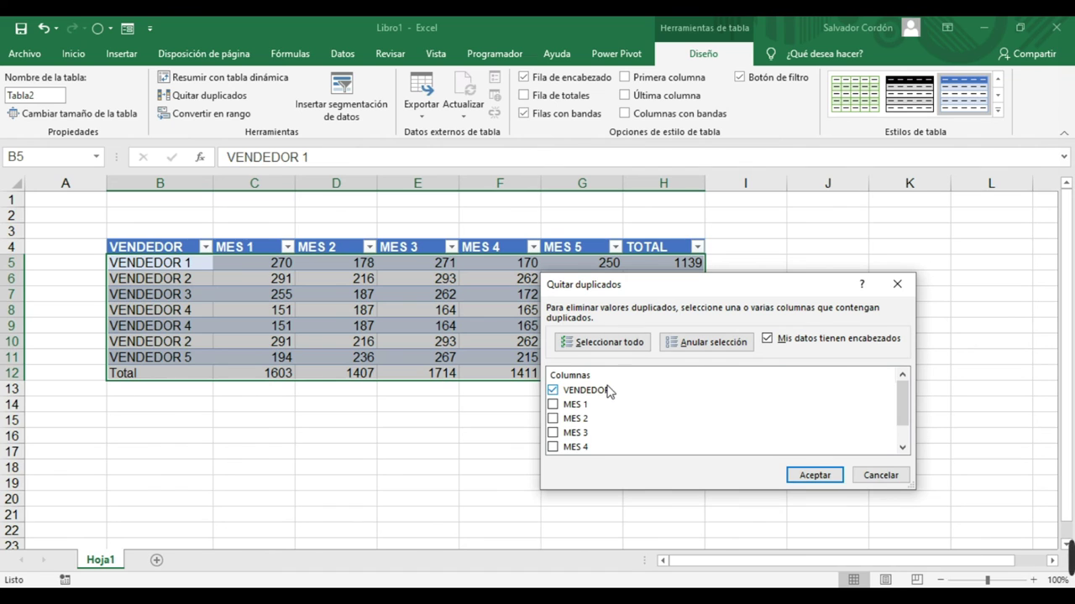
# Remove the table rows with repeated VENDEDOR entries and dismiss the dialogs that follow
pyautogui.click(821, 476)
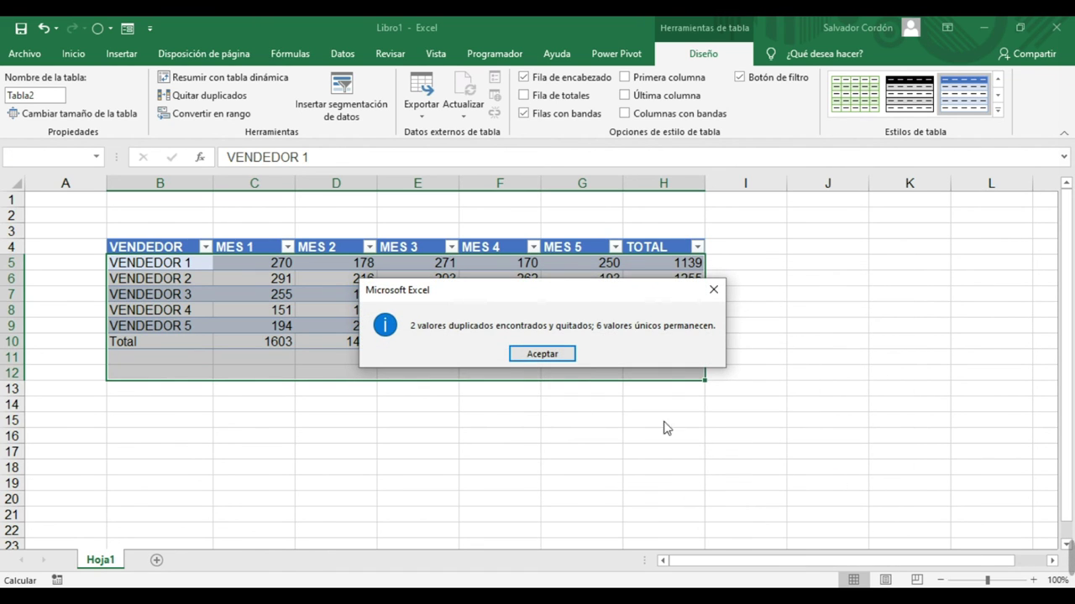
pyautogui.moveTo(400, 420); pyautogui.dragTo(513, 230)
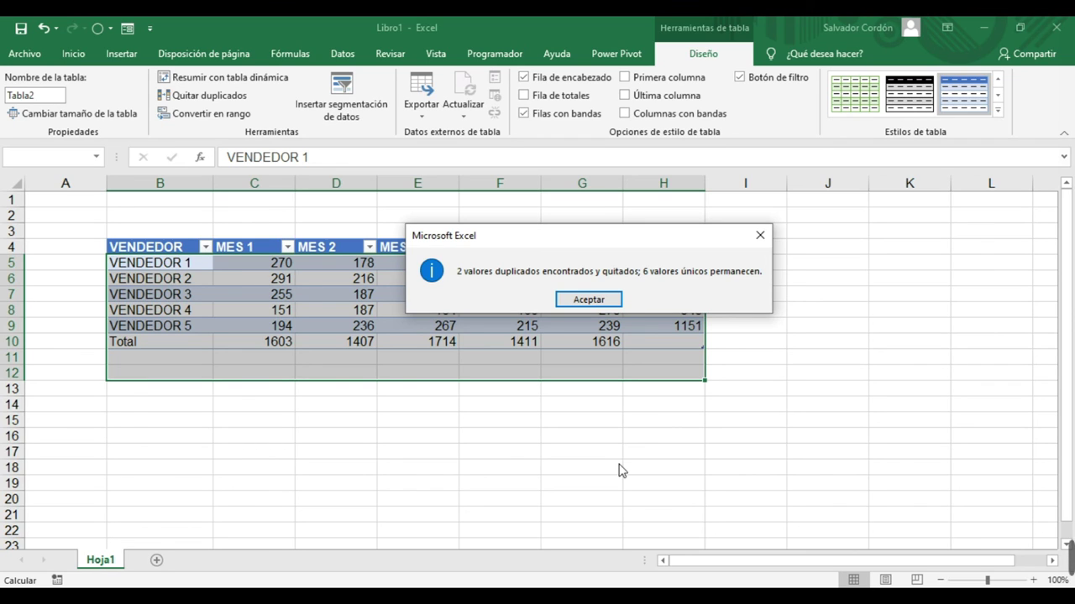
pyautogui.moveTo(578, 242); pyautogui.dragTo(543, 118)
pyautogui.click(552, 174)
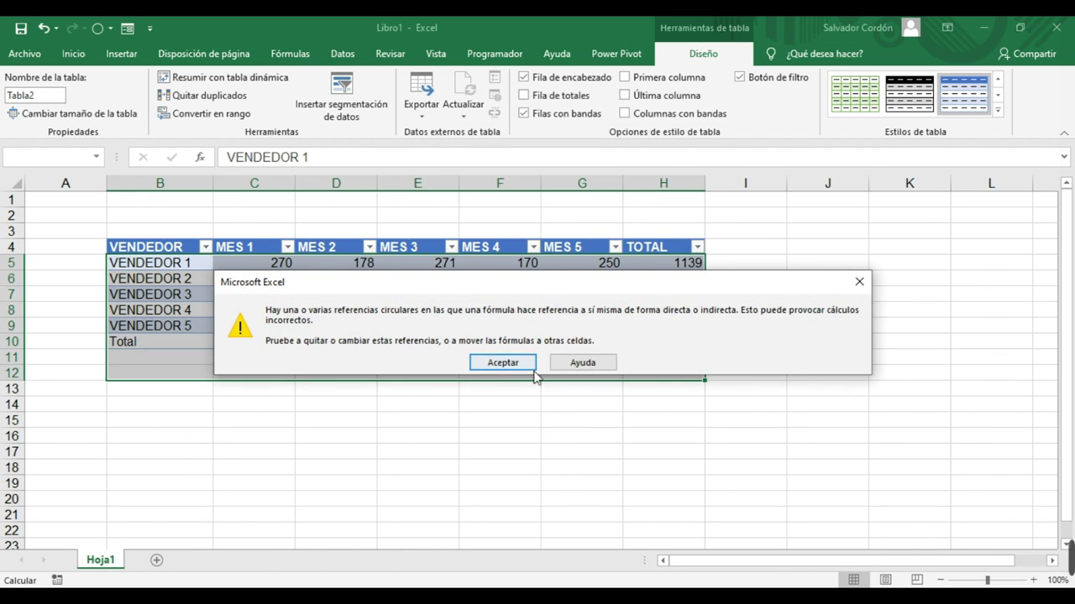
pyautogui.click(504, 362)
pyautogui.click(316, 311)
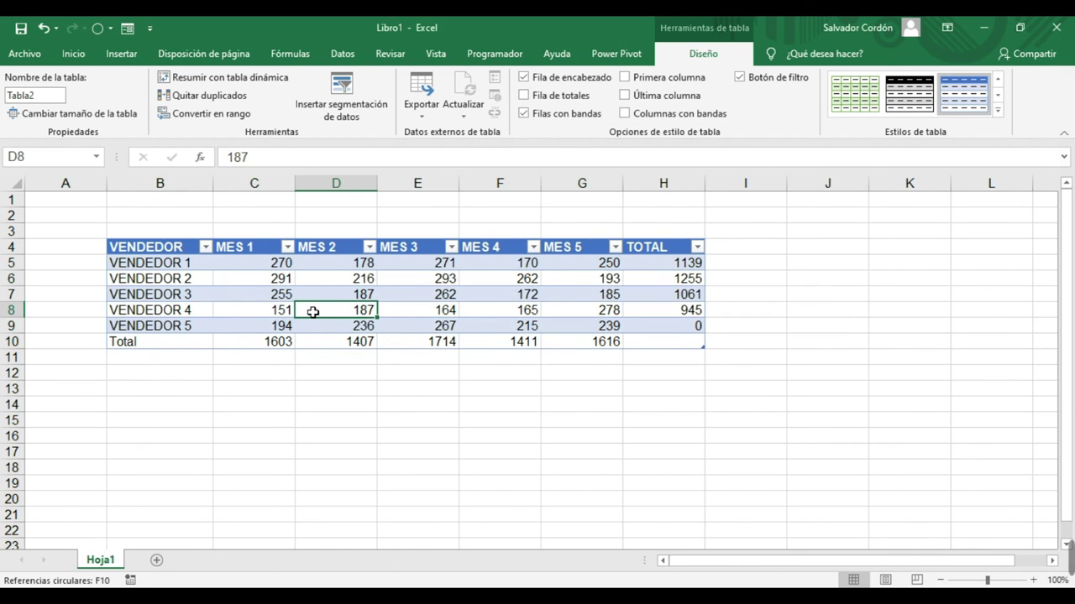